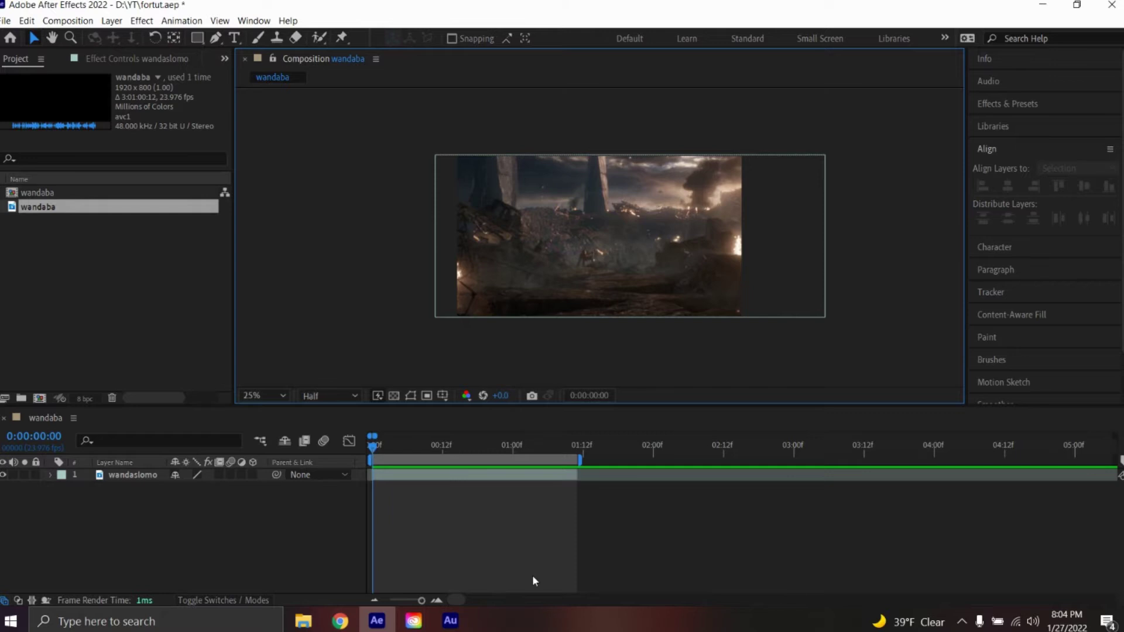
Pre-compose the wandaslomo layer into a new comp named 'wandaba', moving all attributes into it
right_click(512, 479)
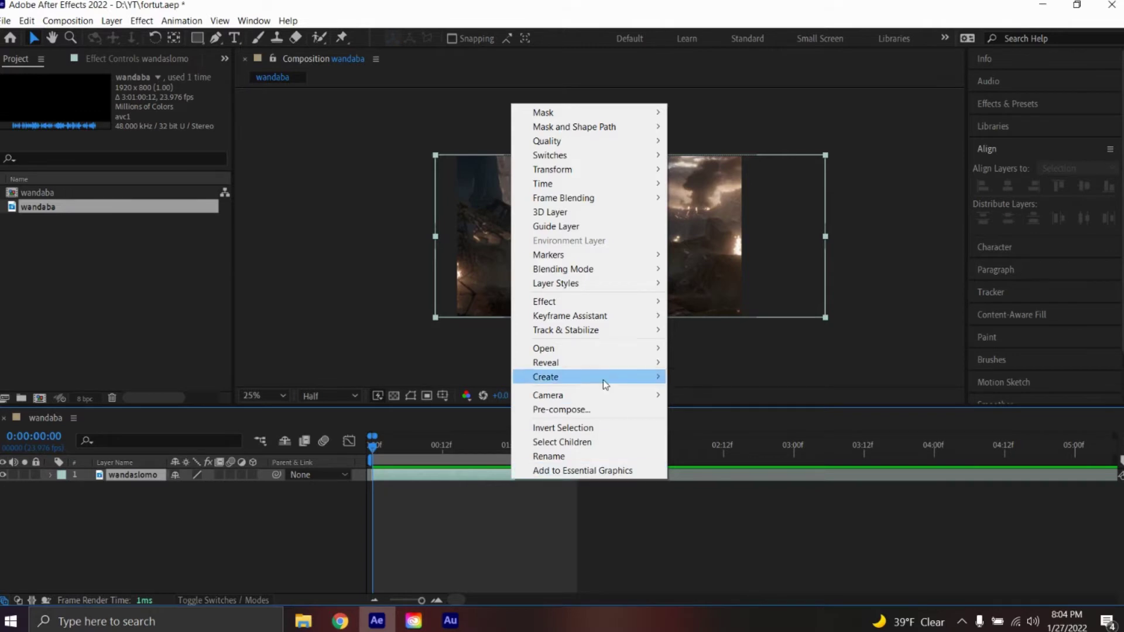
click(607, 408)
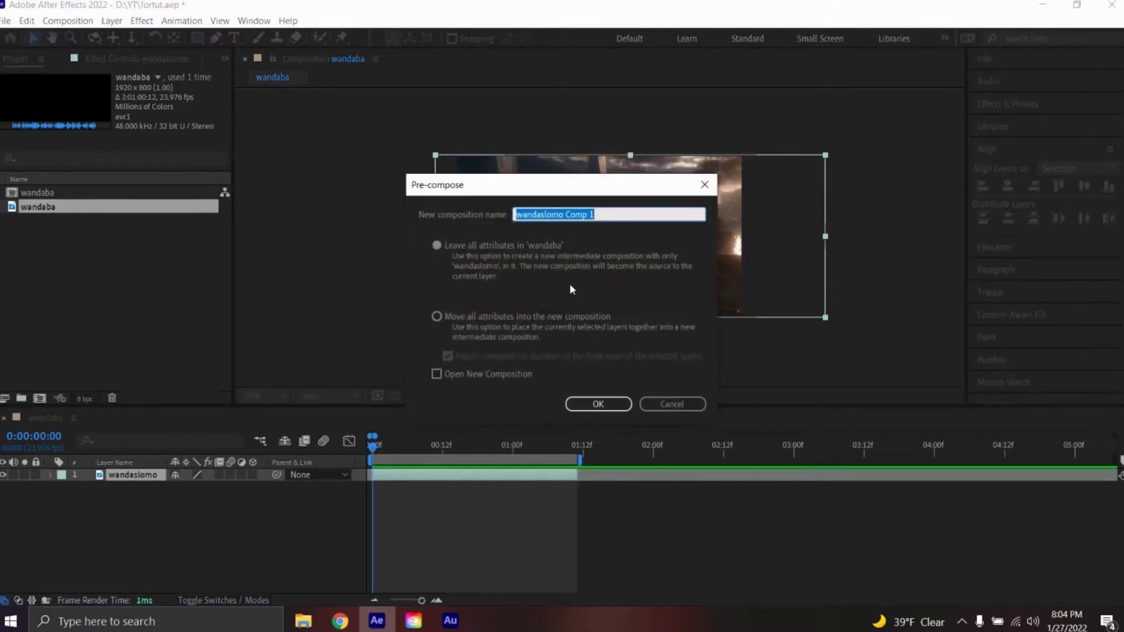
text(w)
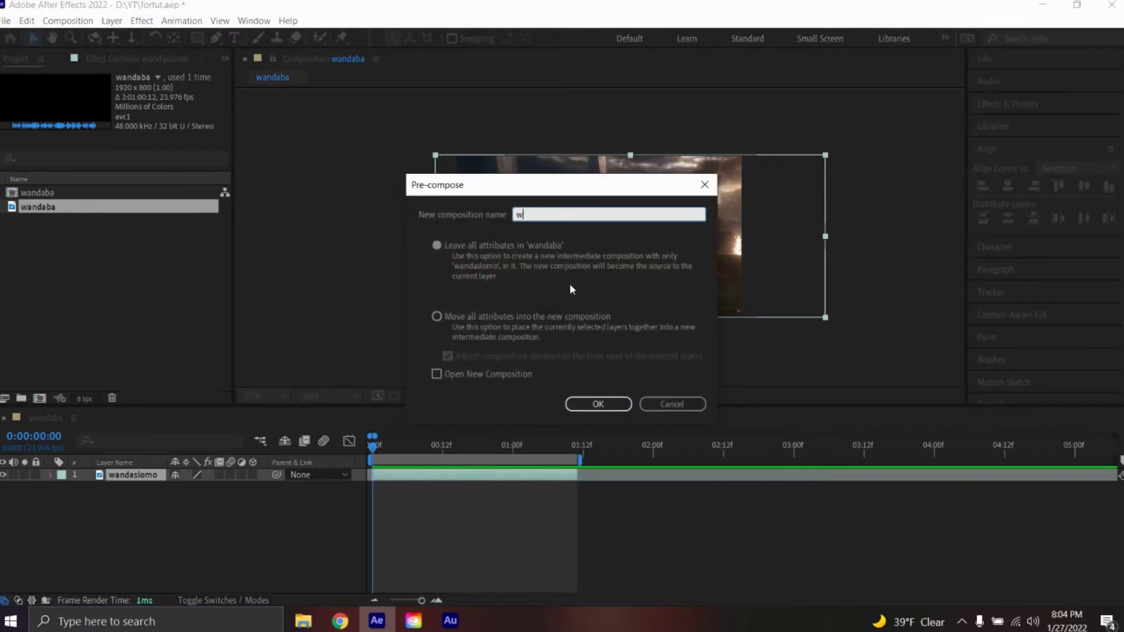
text(andaba)
click(437, 317)
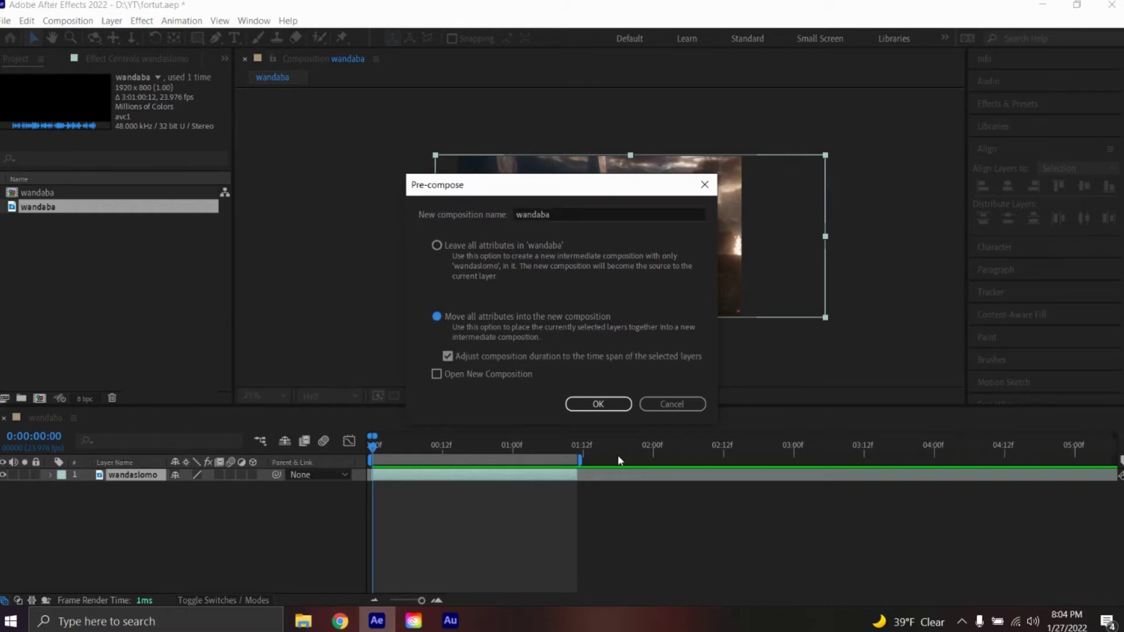
click(598, 404)
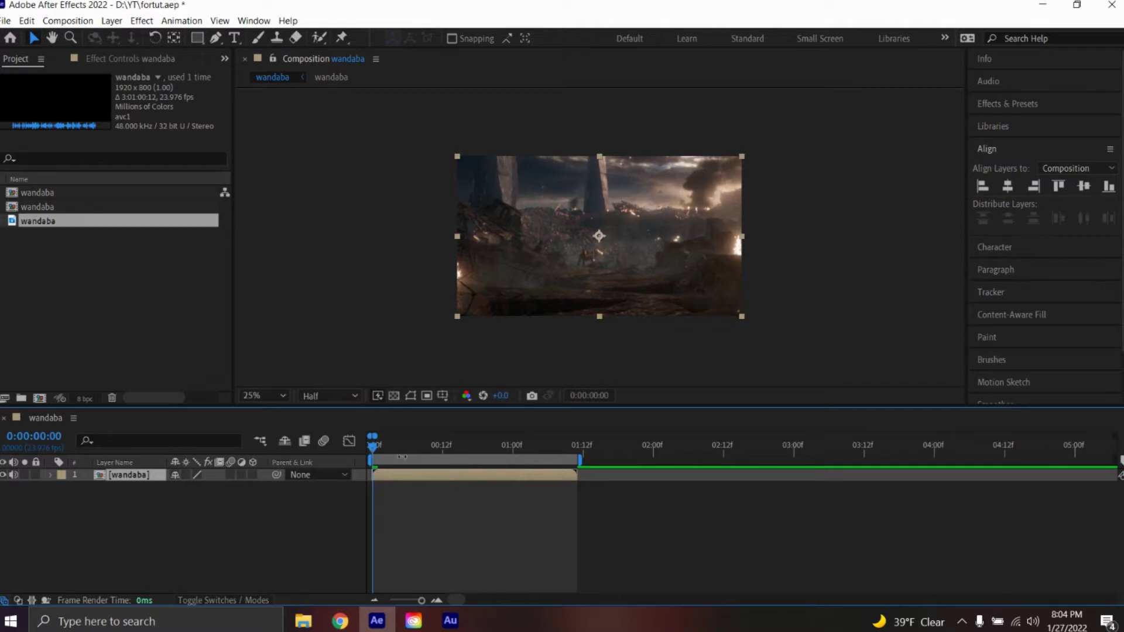
Preview the clip, then enable Frame Blending on wandaslomo inside the wandaba precomp
key(space)
key(space)
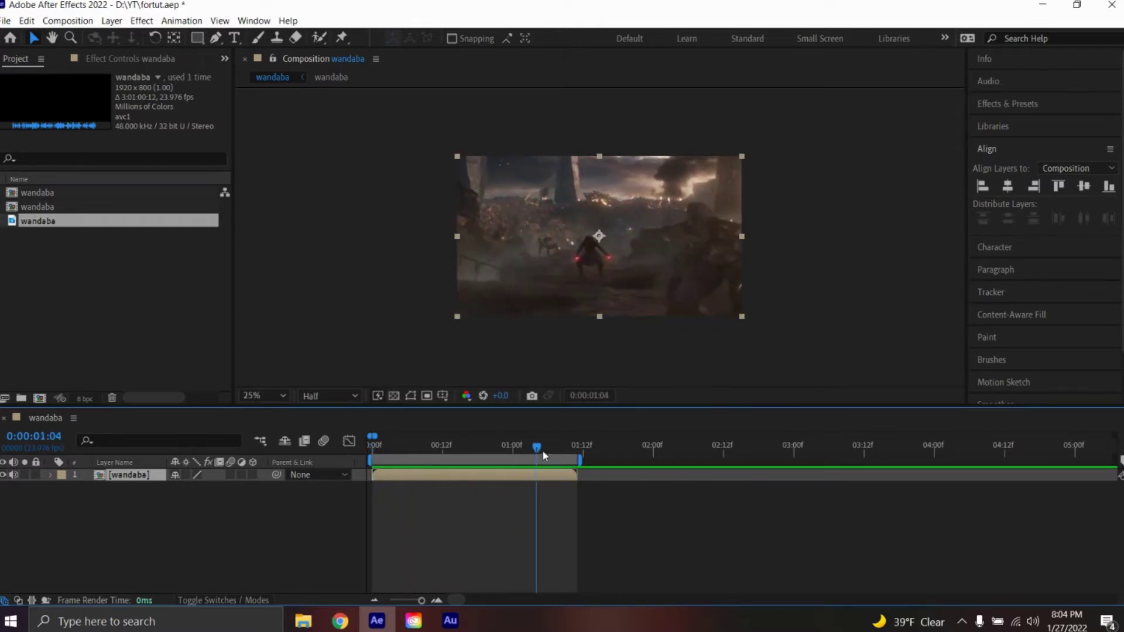
drag(542, 453, 373, 451)
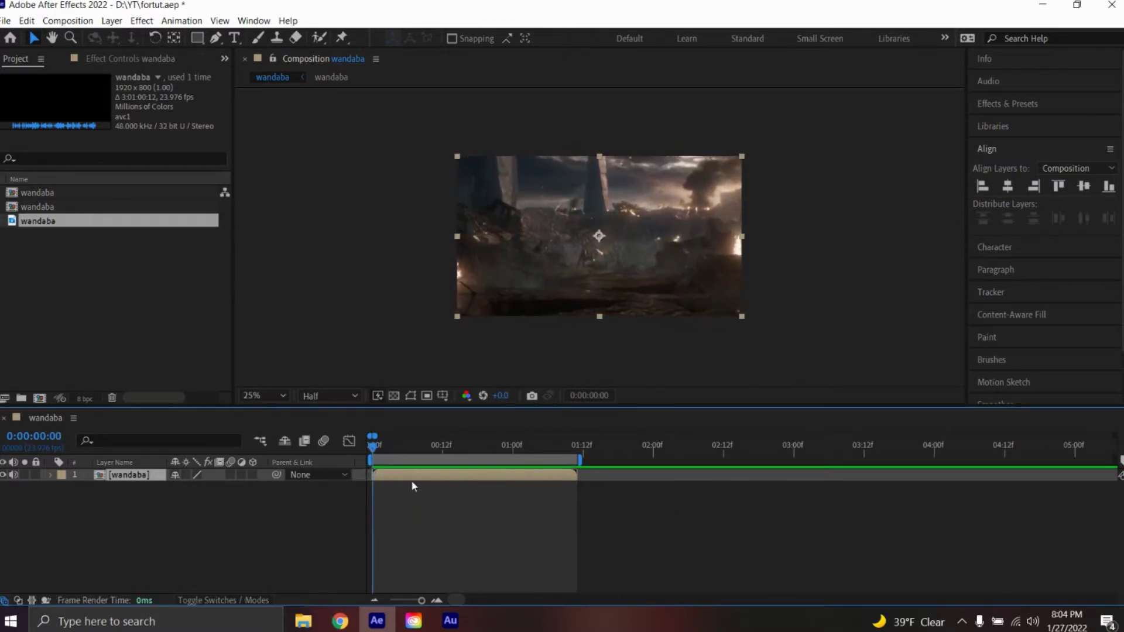
double_click(459, 475)
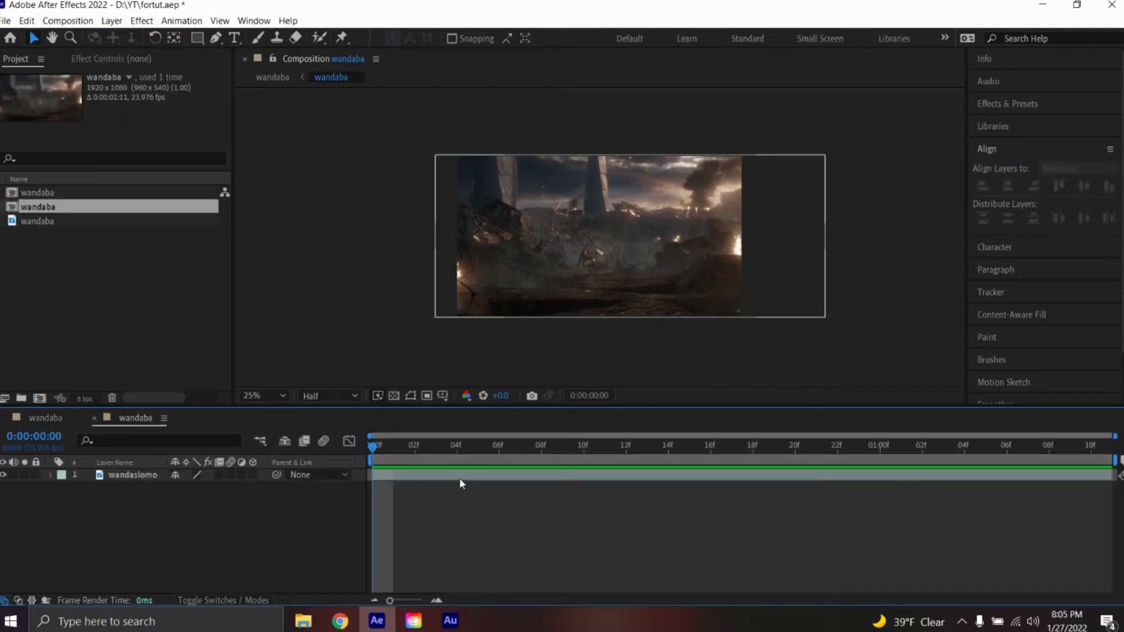
click(221, 476)
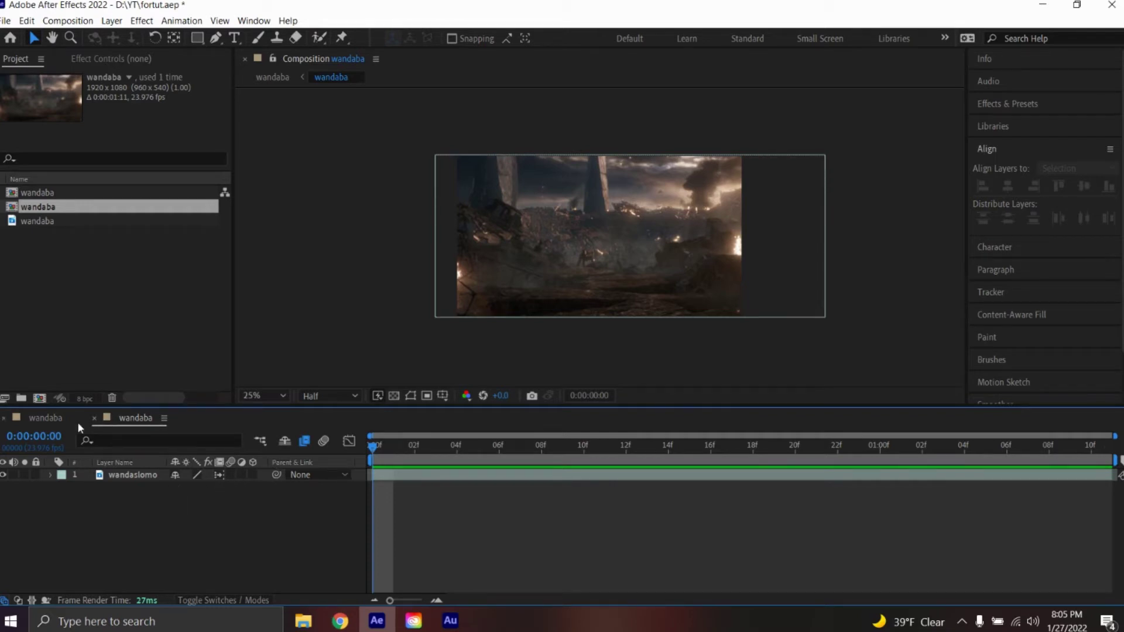
click(94, 419)
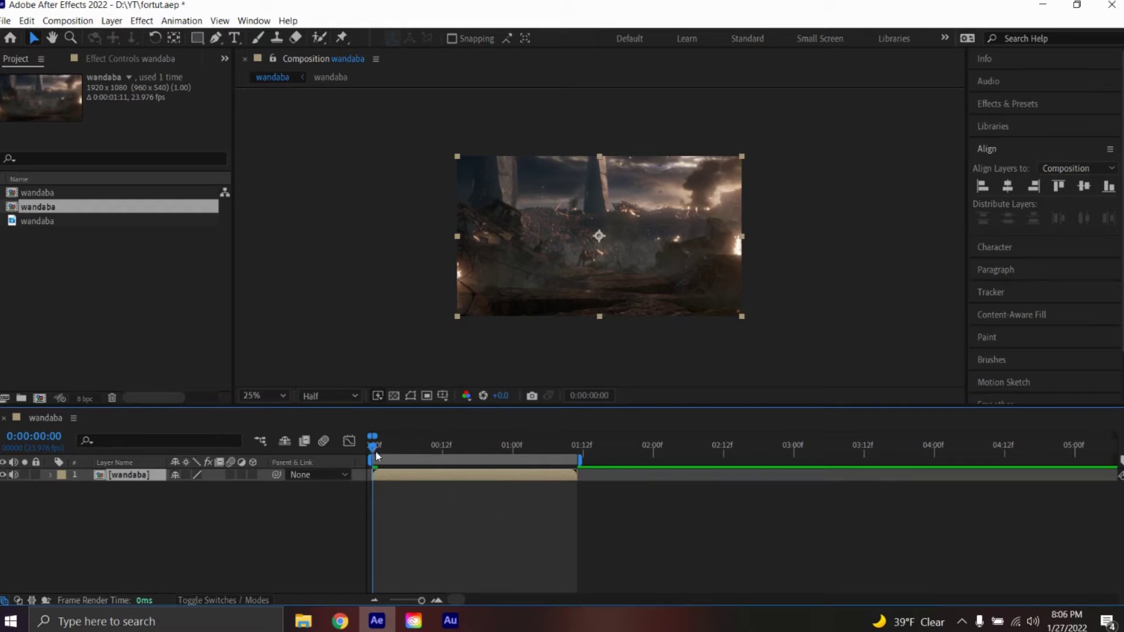
Apply Time > Freeze Frame to the wandaba layer, adding a Time Remap hold keyframe at 0:00:00:00
right_click(383, 482)
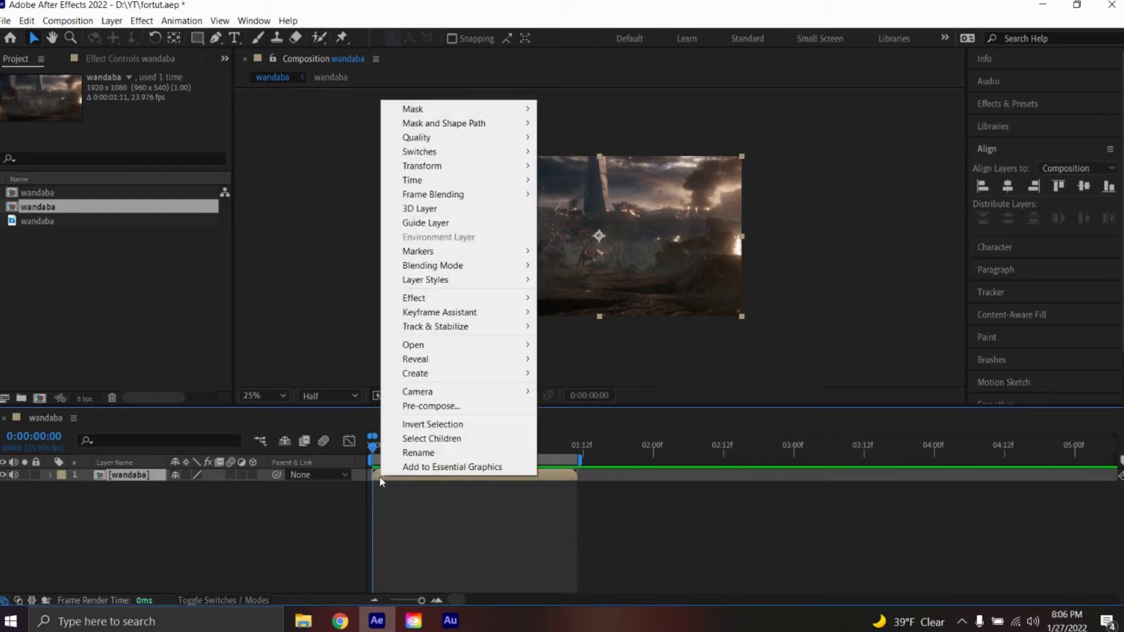
mouse_move(494, 186)
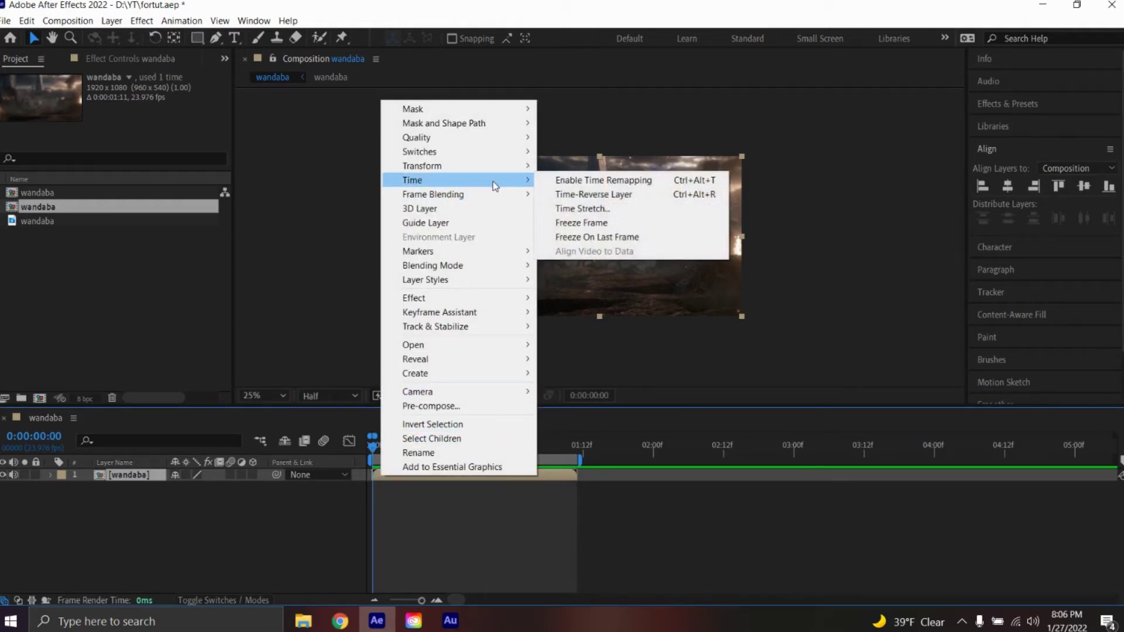
click(582, 223)
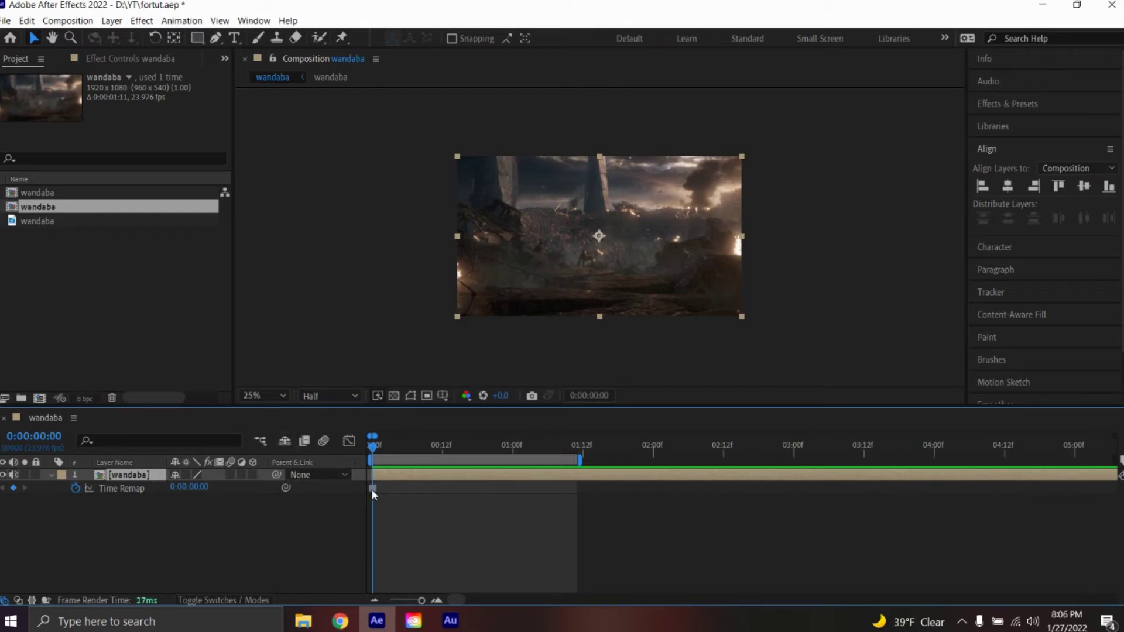
mouse_move(373, 492)
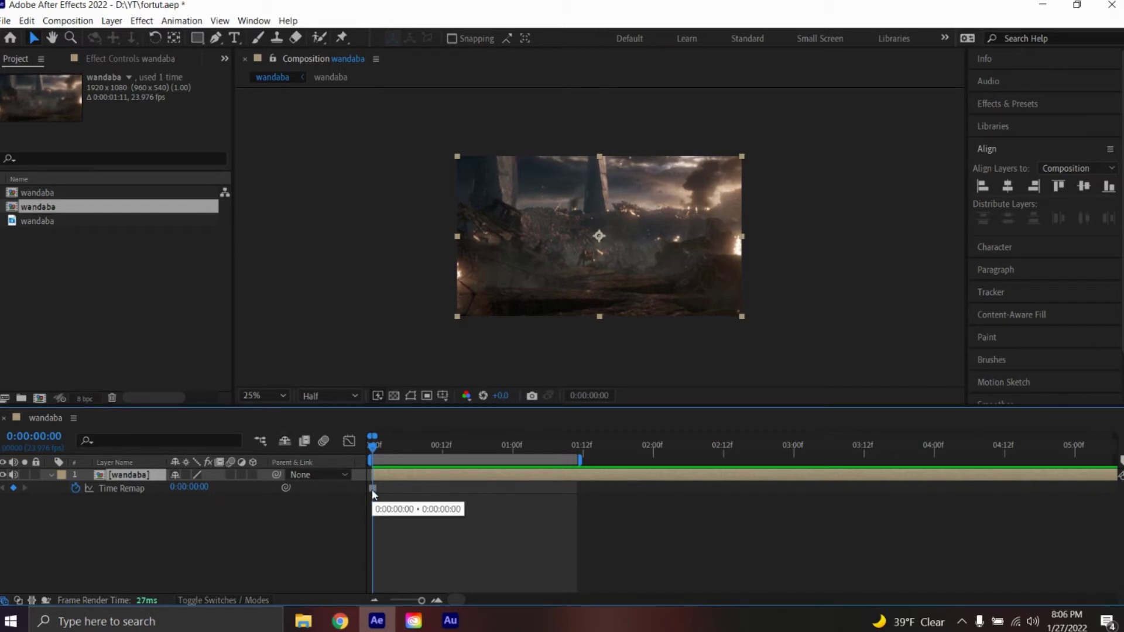
Add a Time Remap keyframe about one second in and raise its value to about 8 frames
drag(375, 449, 577, 519)
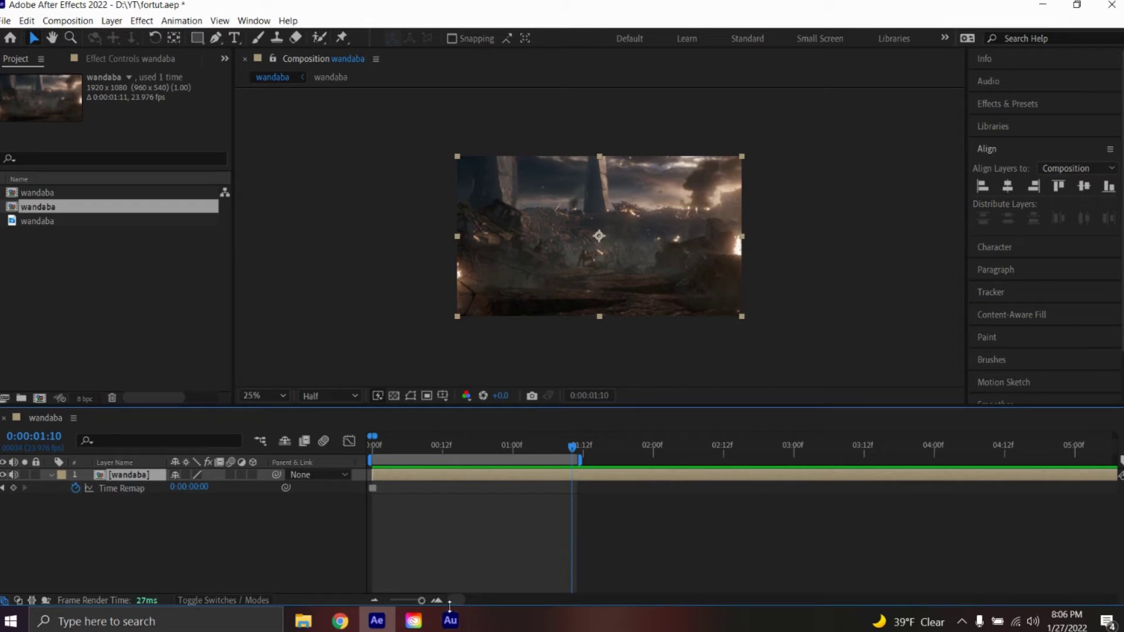
key(semicolon)
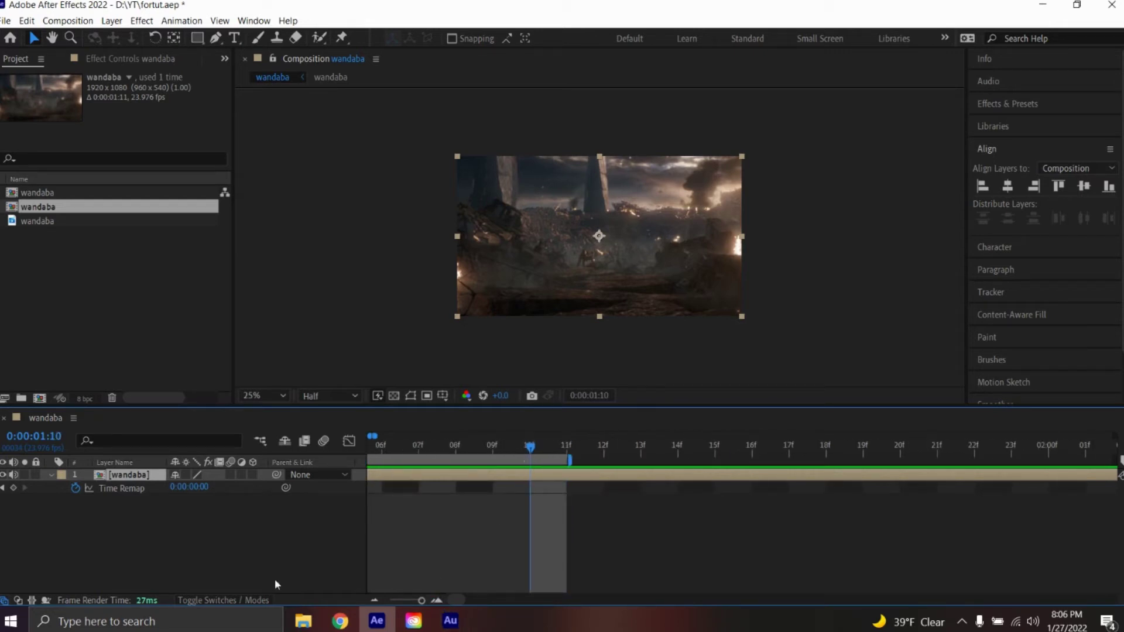
click(14, 488)
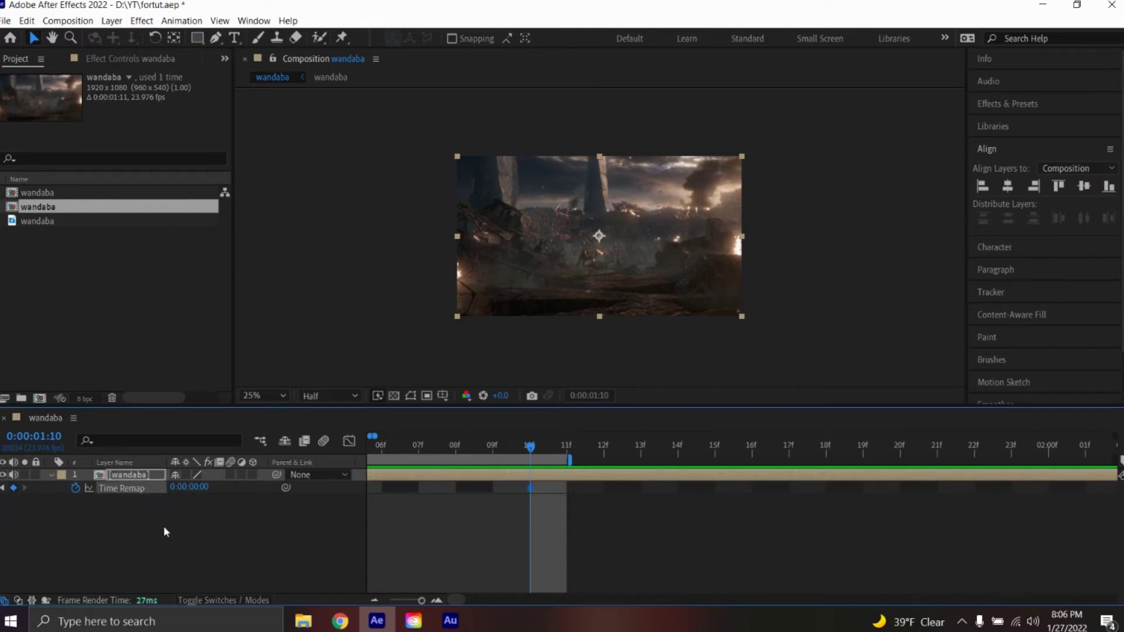
click(203, 487)
click(197, 496)
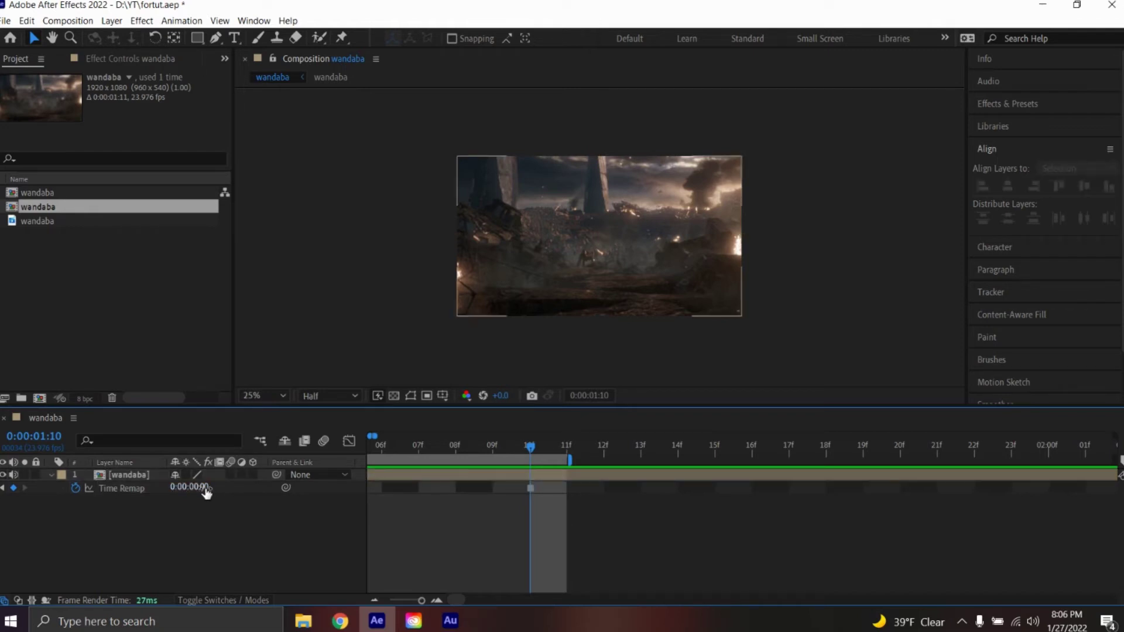
drag(206, 493, 228, 488)
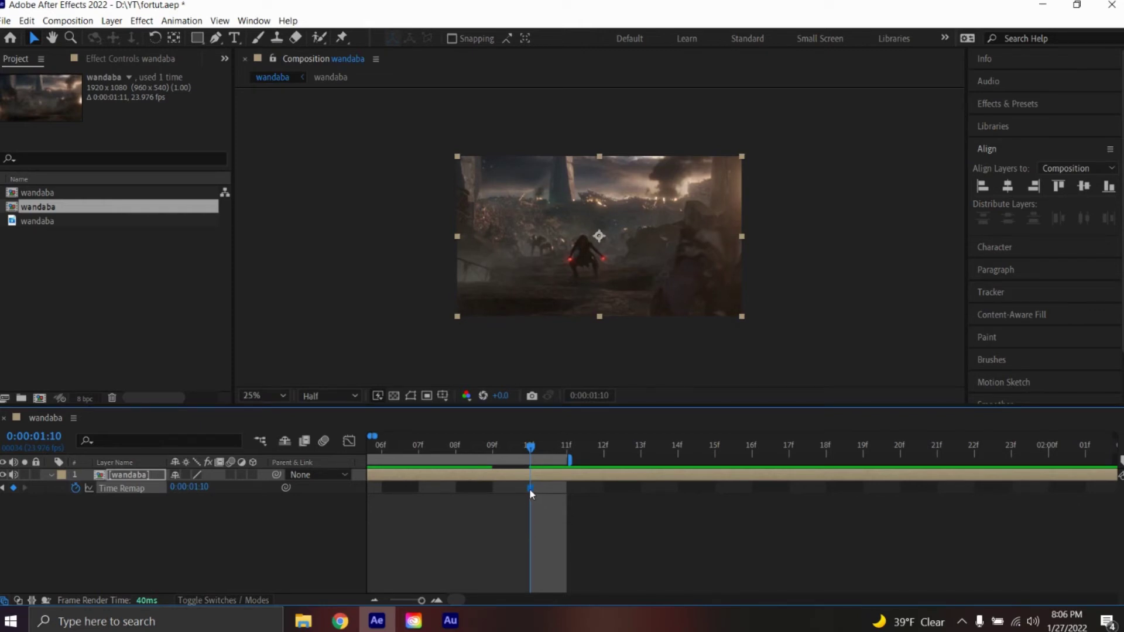
Shift the keyframe to 0:00:01:10 and split the wandaba layer at 0:00:01:11
drag(530, 489, 560, 494)
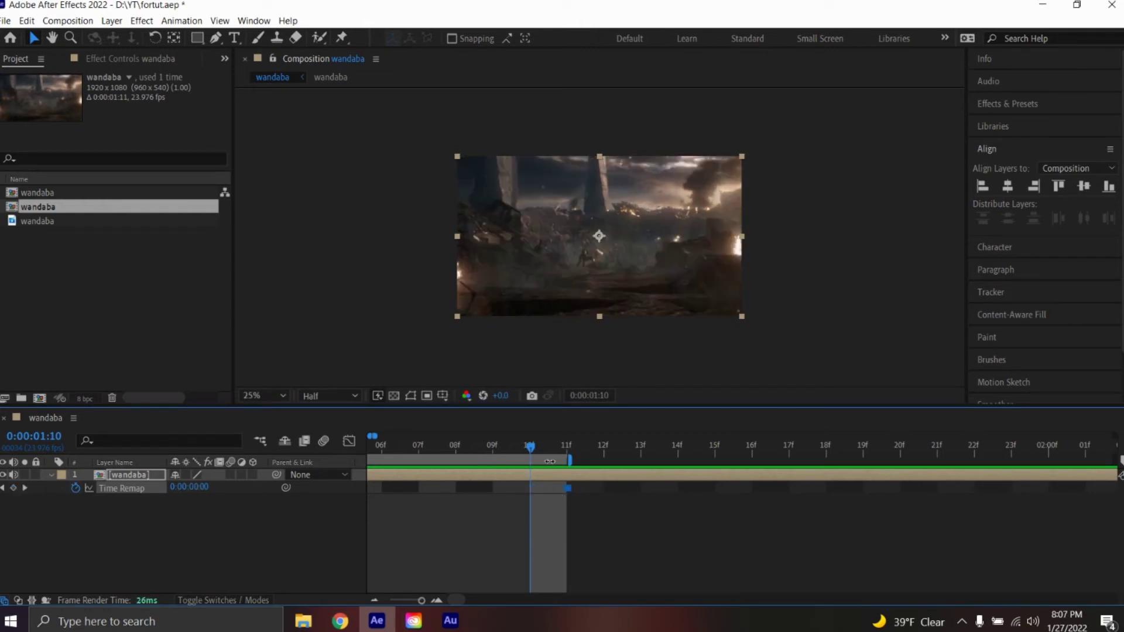
click(560, 454)
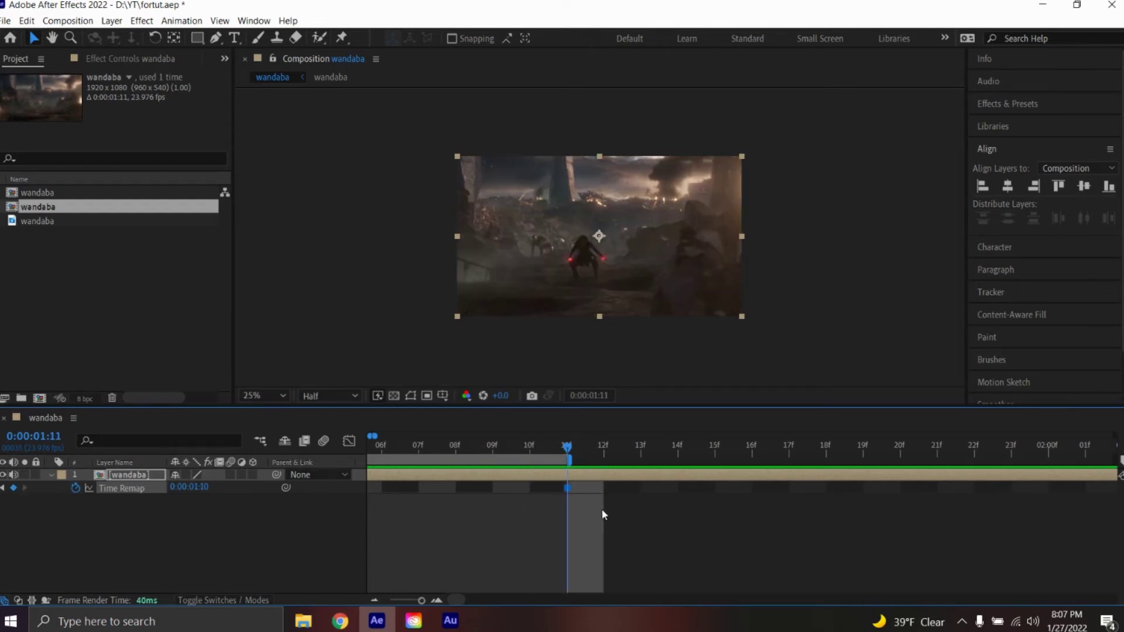
key(ctrl+shift+d)
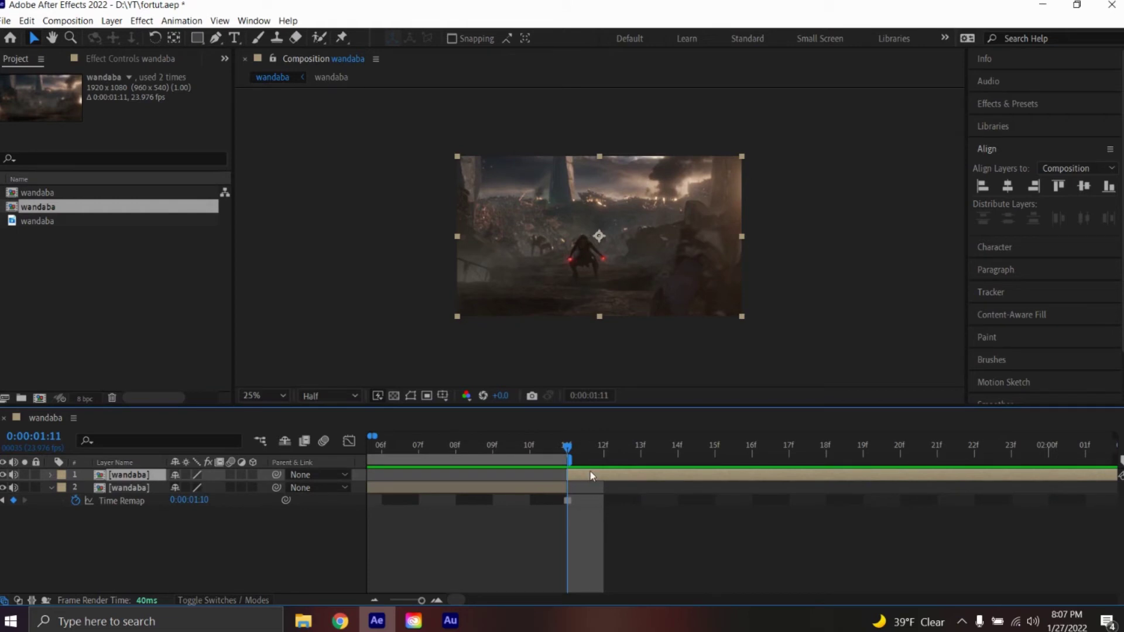
Delete the split portion after frame 11 and preview the trimmed clip from the start
key(Delete)
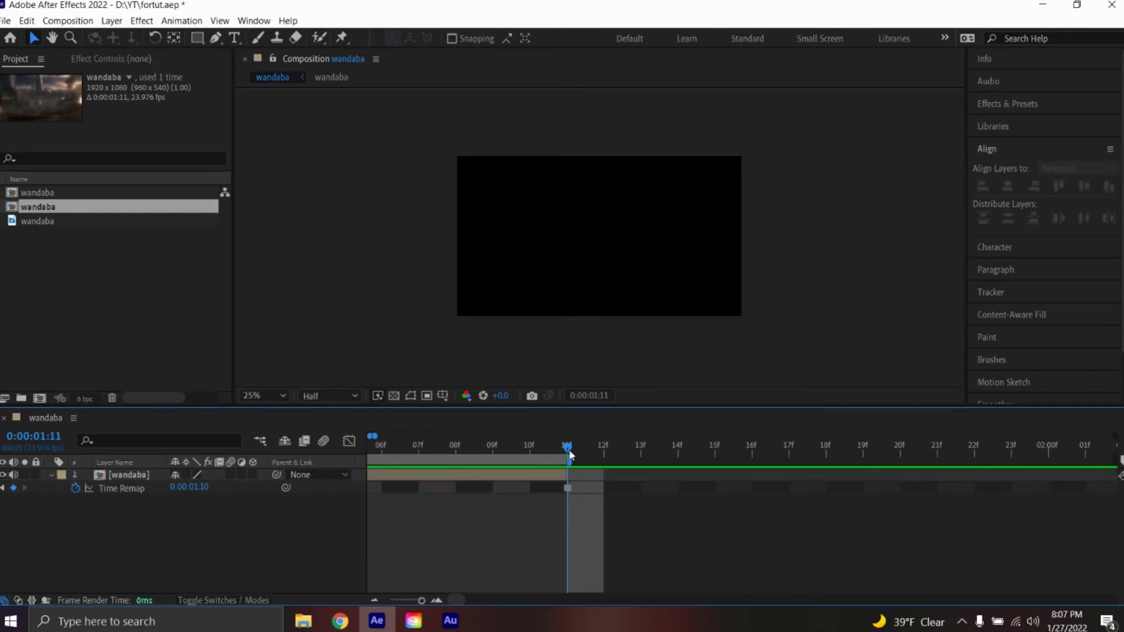
drag(570, 456, 324, 472)
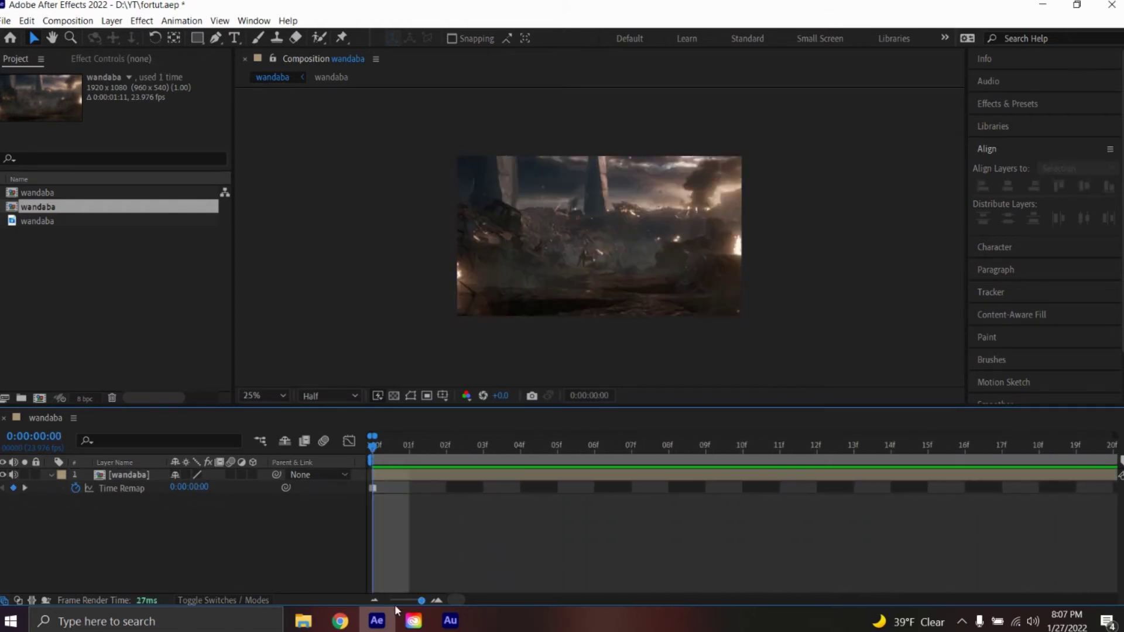
click(375, 600)
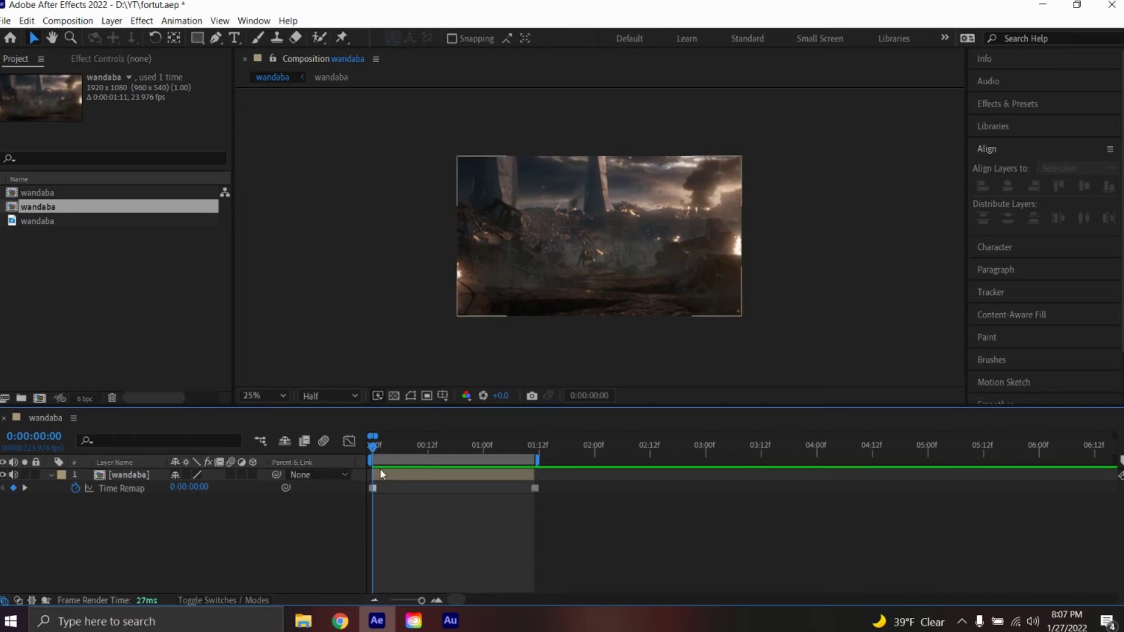
key(space)
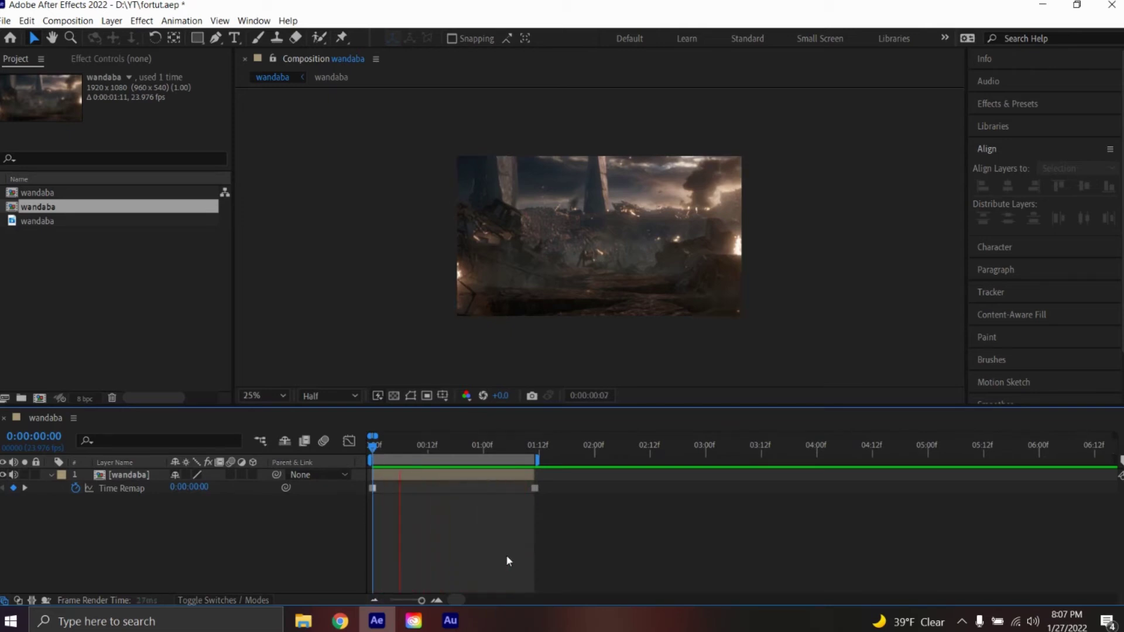
key(space)
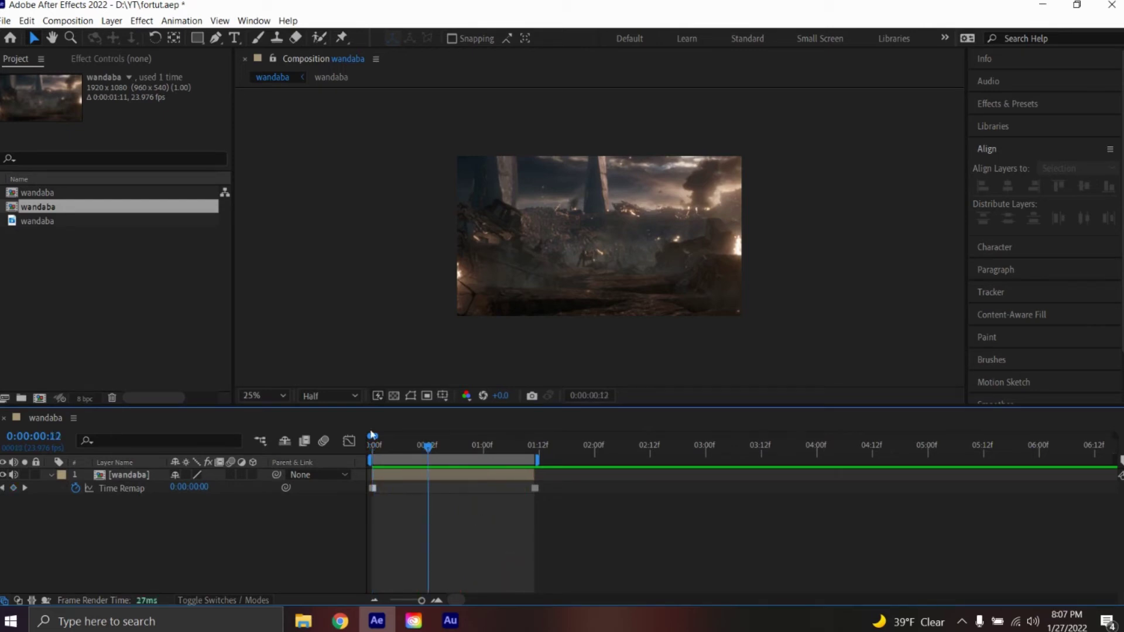
Apply Easy Ease (F9) to both Time Remap keyframes
drag(561, 525, 366, 482)
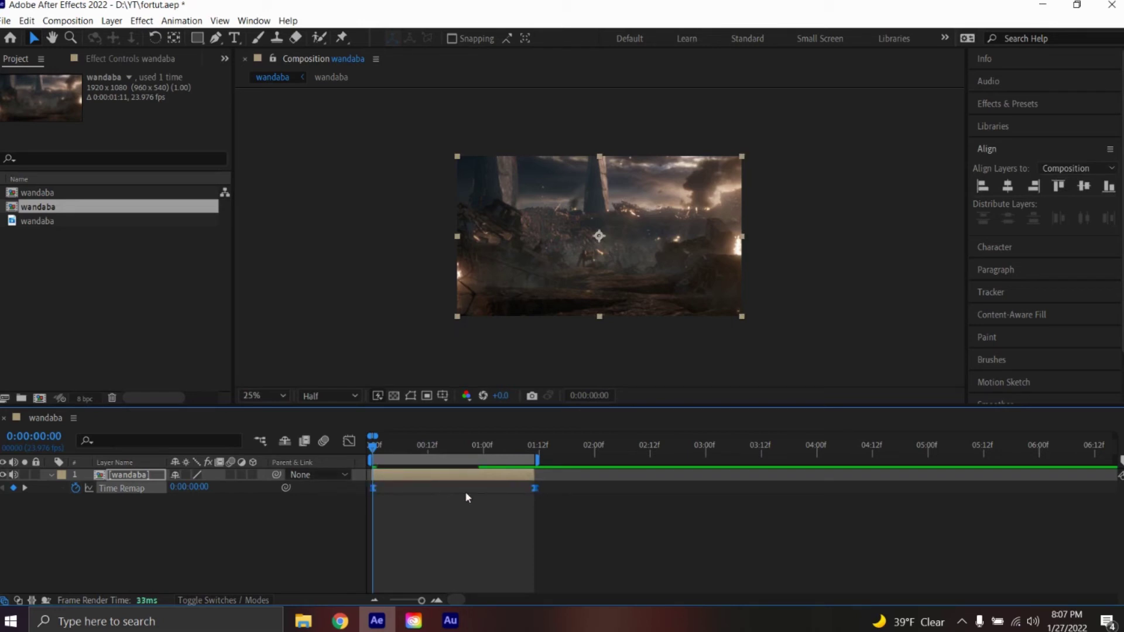
key(F9)
click(349, 441)
In the Time Remap value graph, drag the bezier handles to steepen the curve at both keyframes
click(594, 585)
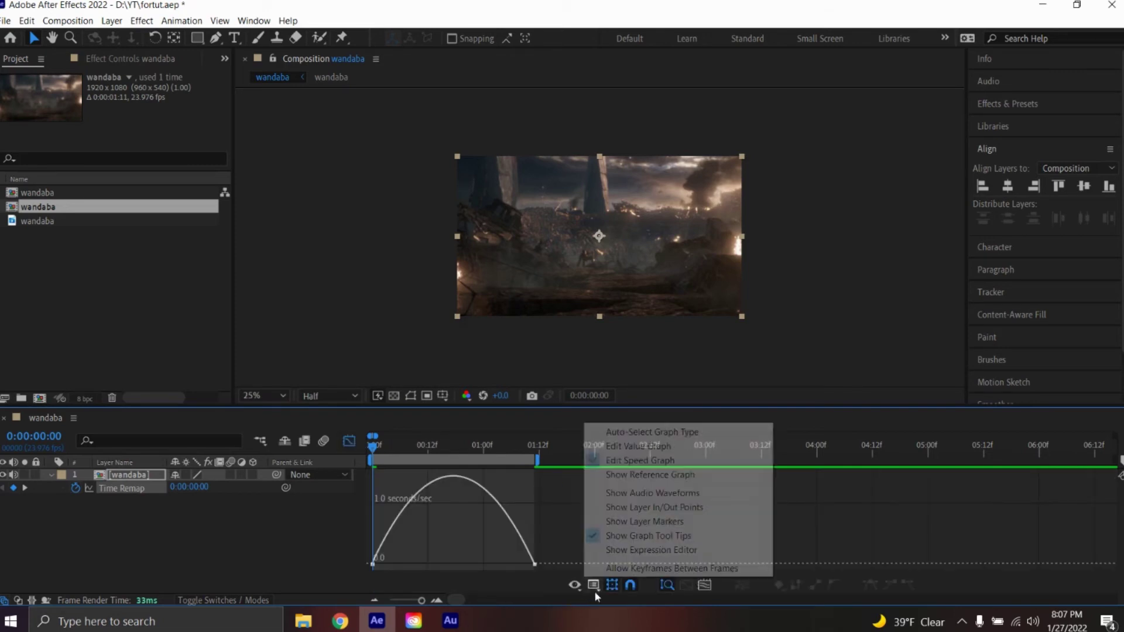
click(689, 447)
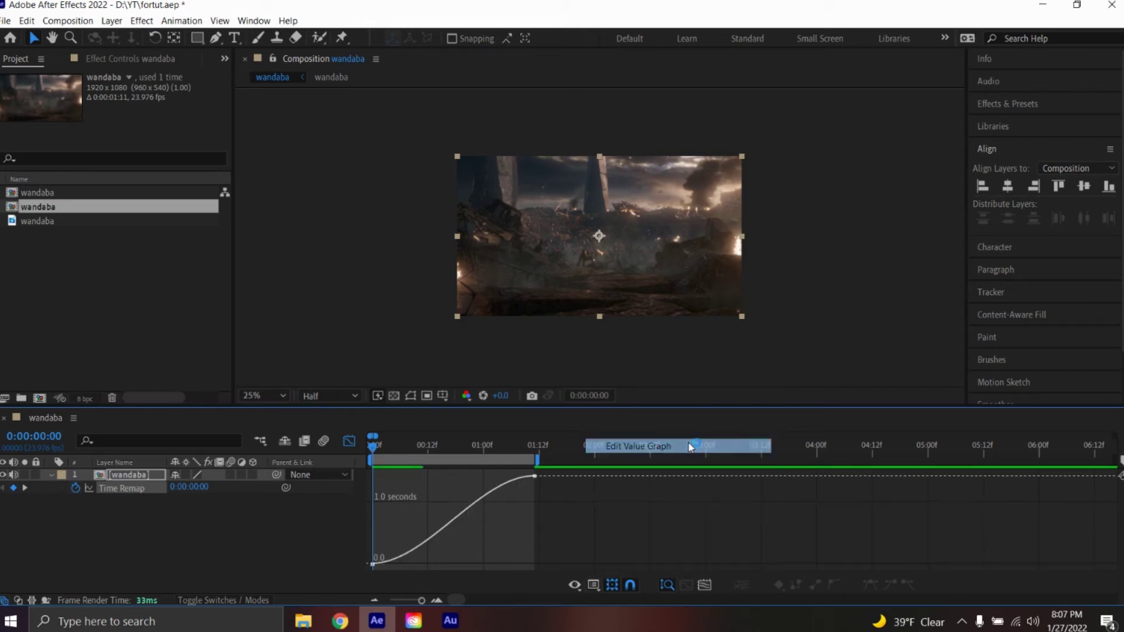
click(372, 564)
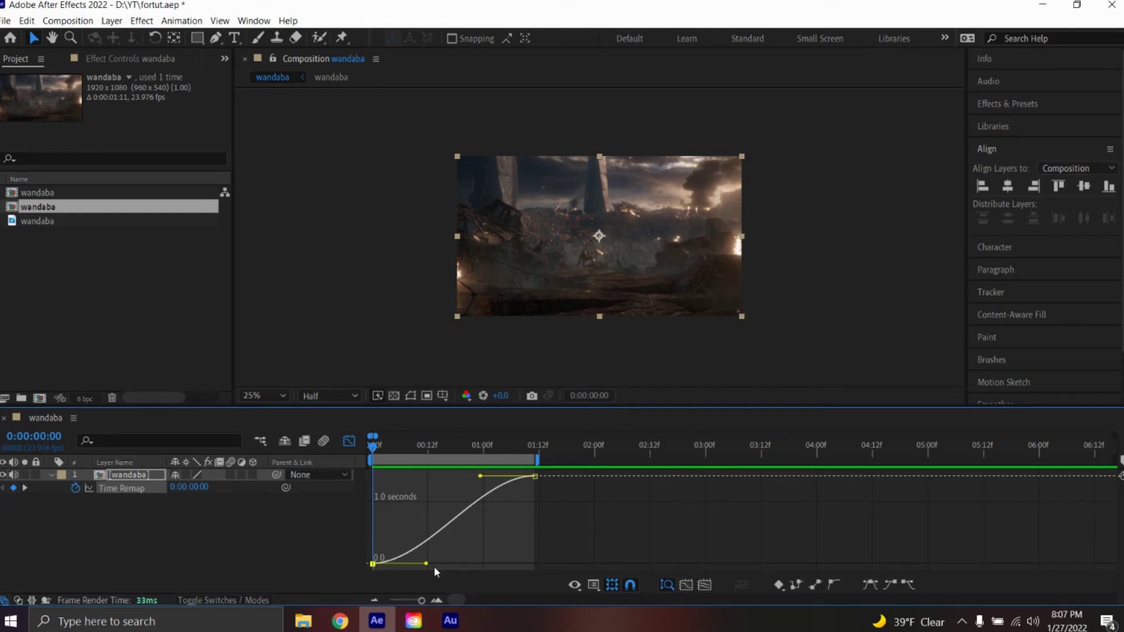
drag(425, 564, 370, 524)
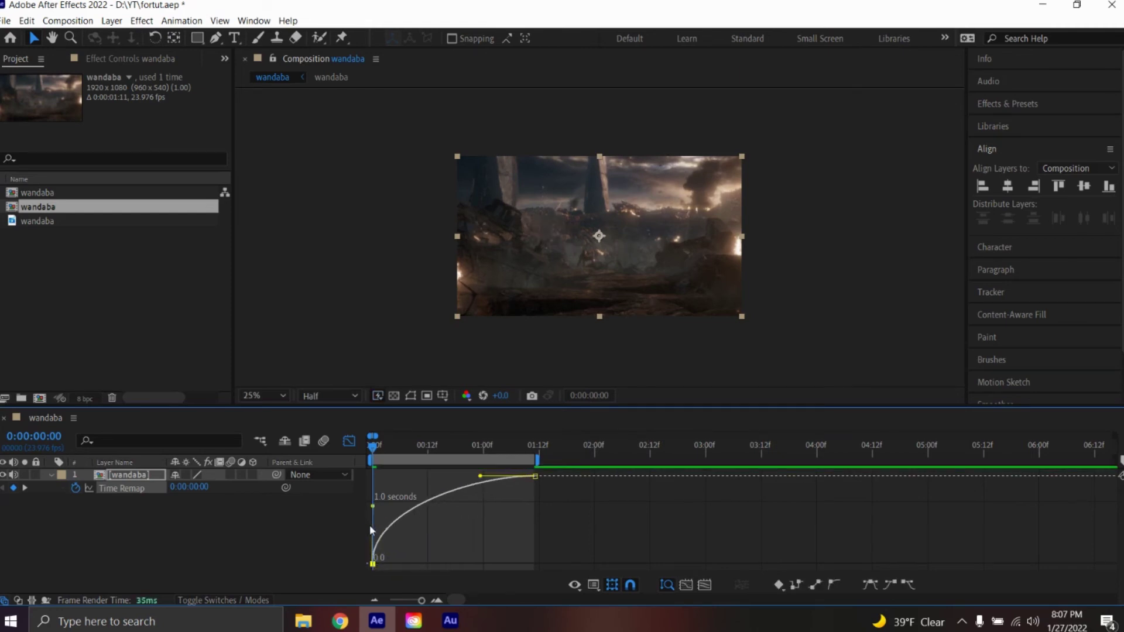
drag(480, 476, 532, 524)
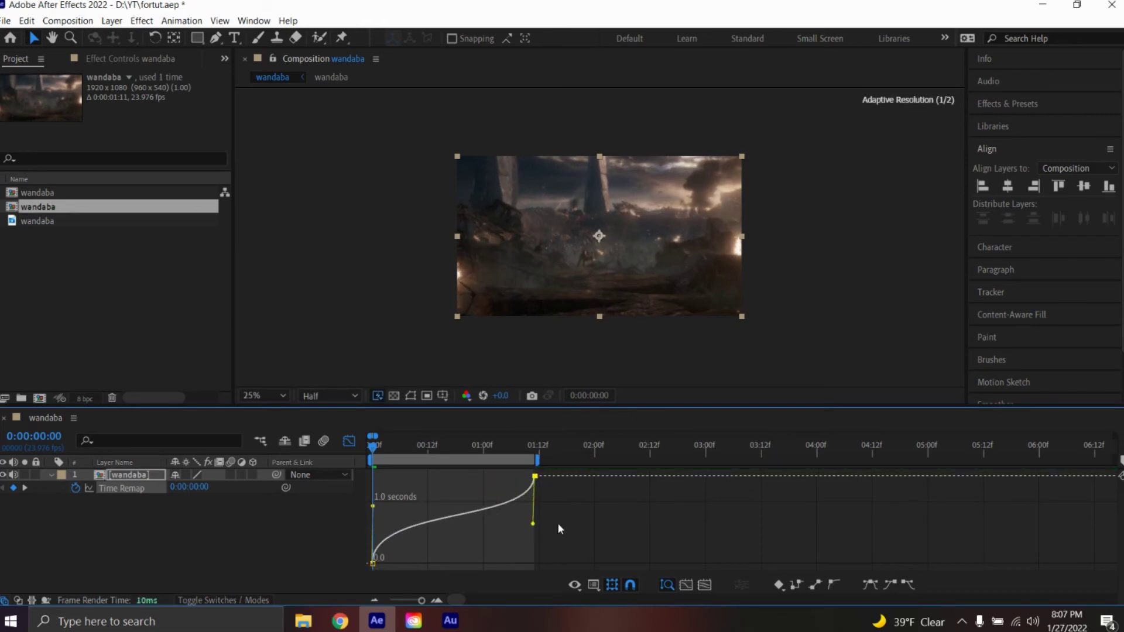
click(352, 445)
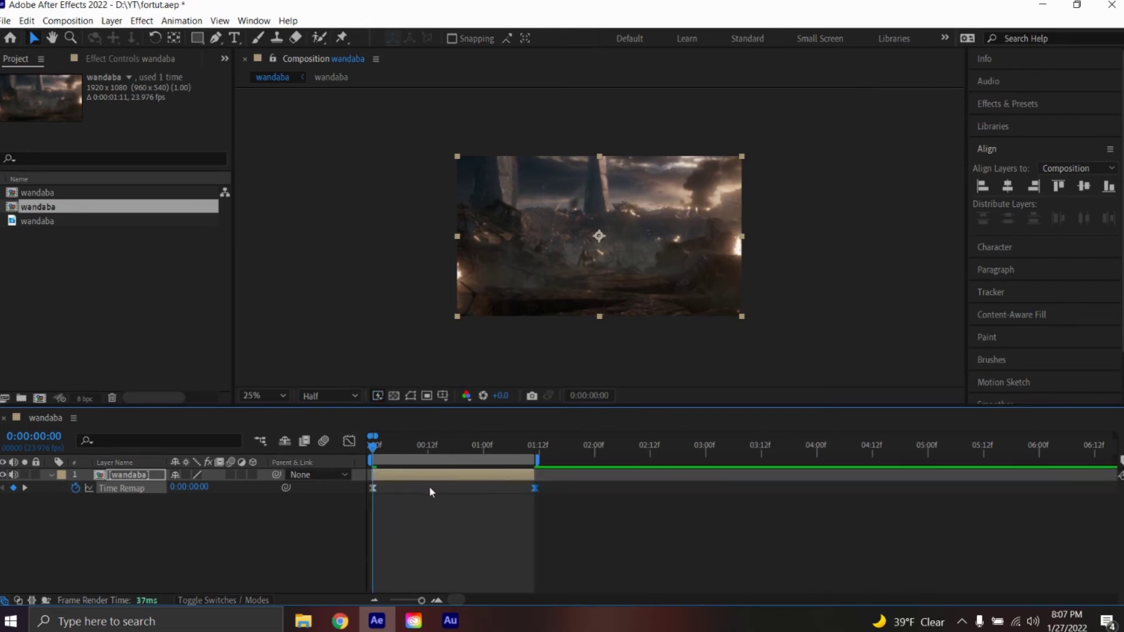
Preview the eased clip, move the end Time Remap keyframe slightly later, and preview again
key(space)
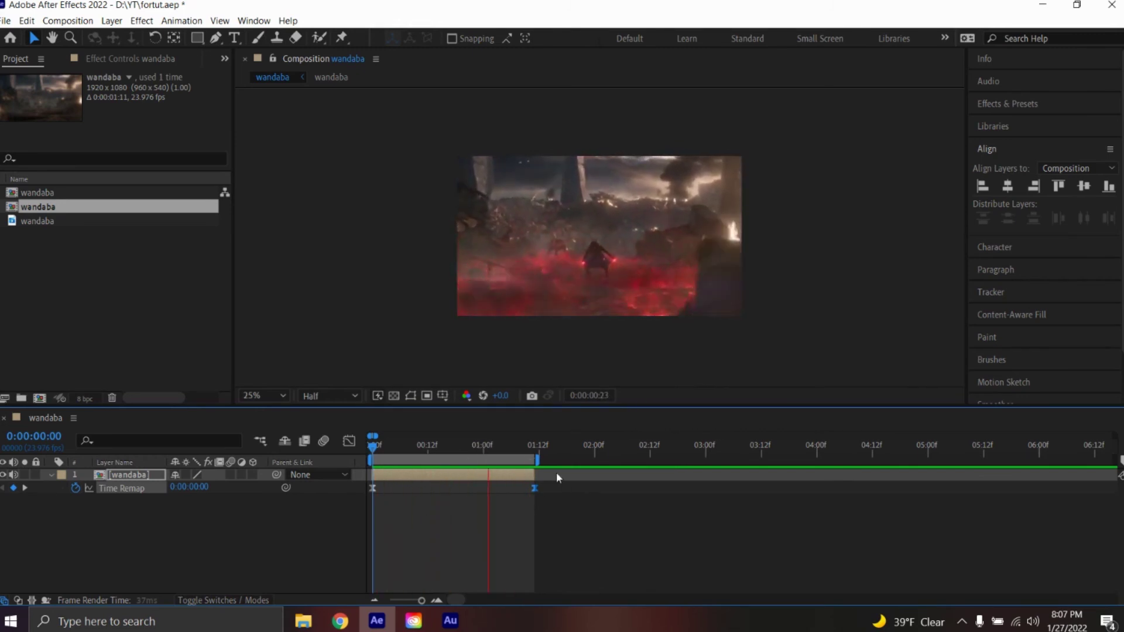
key(space)
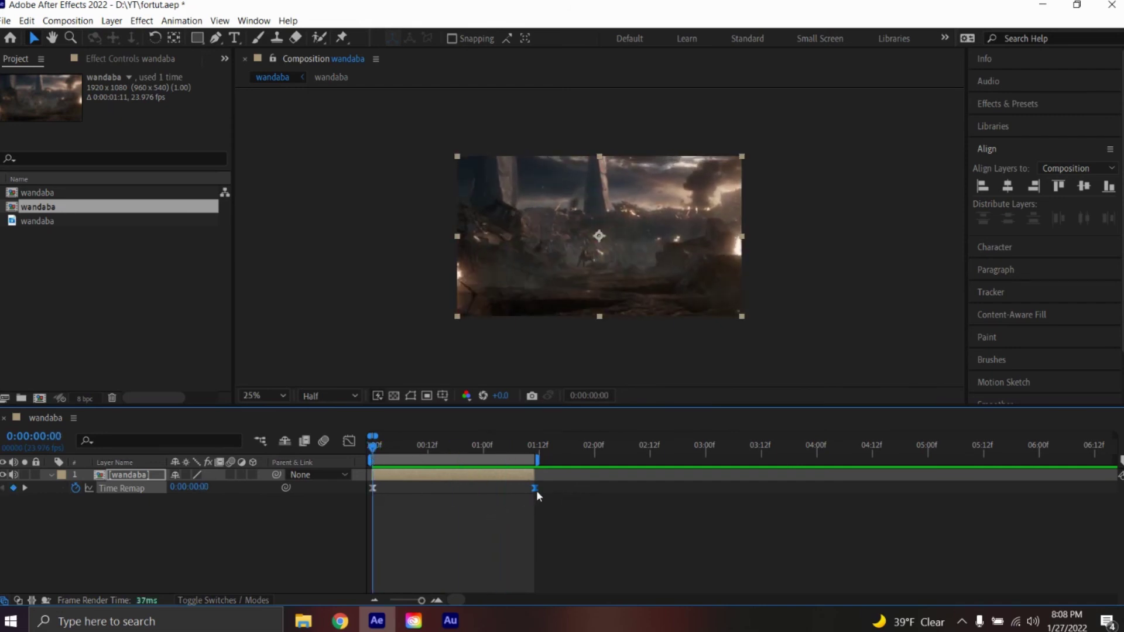
drag(537, 492, 550, 492)
key(space)
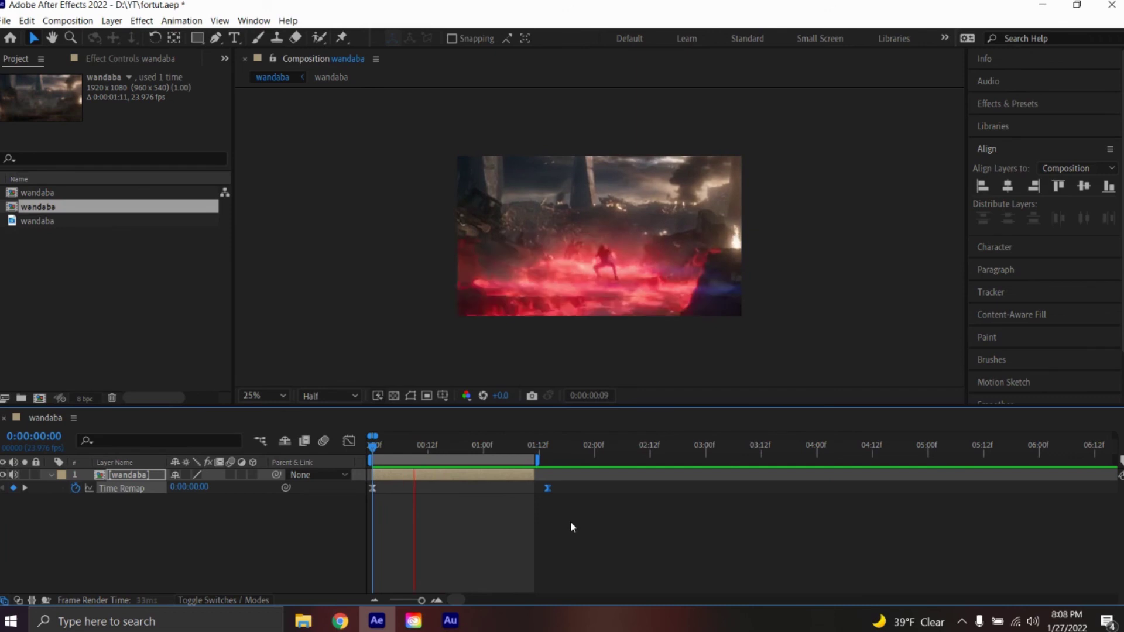
key(space)
Nudge the first Time Remap keyframe one frame earlier and preview from the start
drag(373, 489, 368, 490)
key(Home)
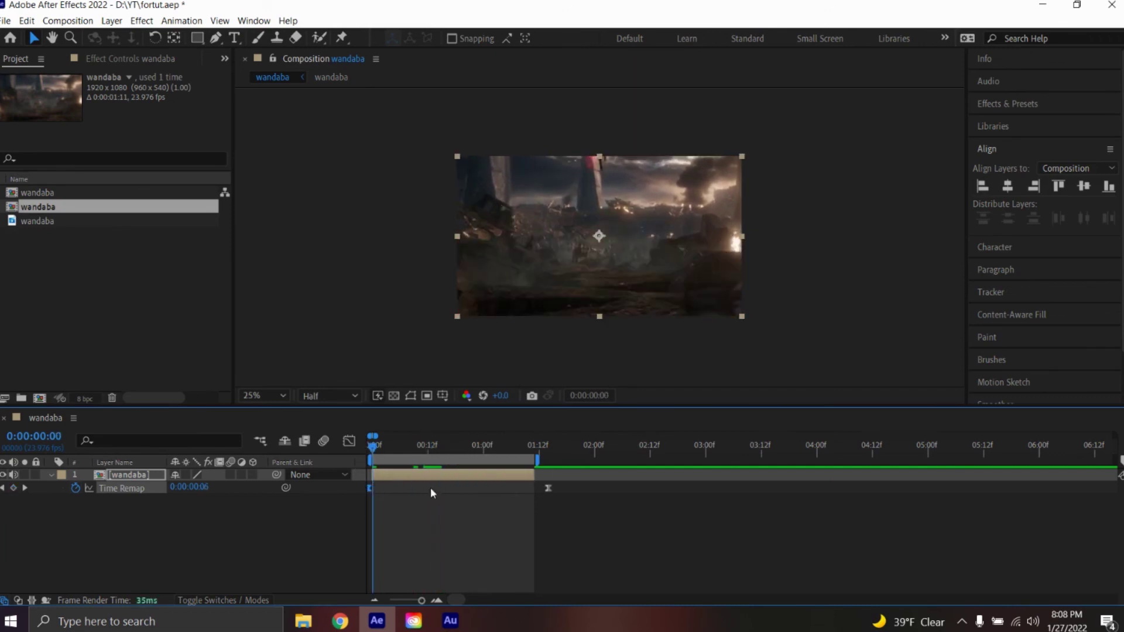
key(space)
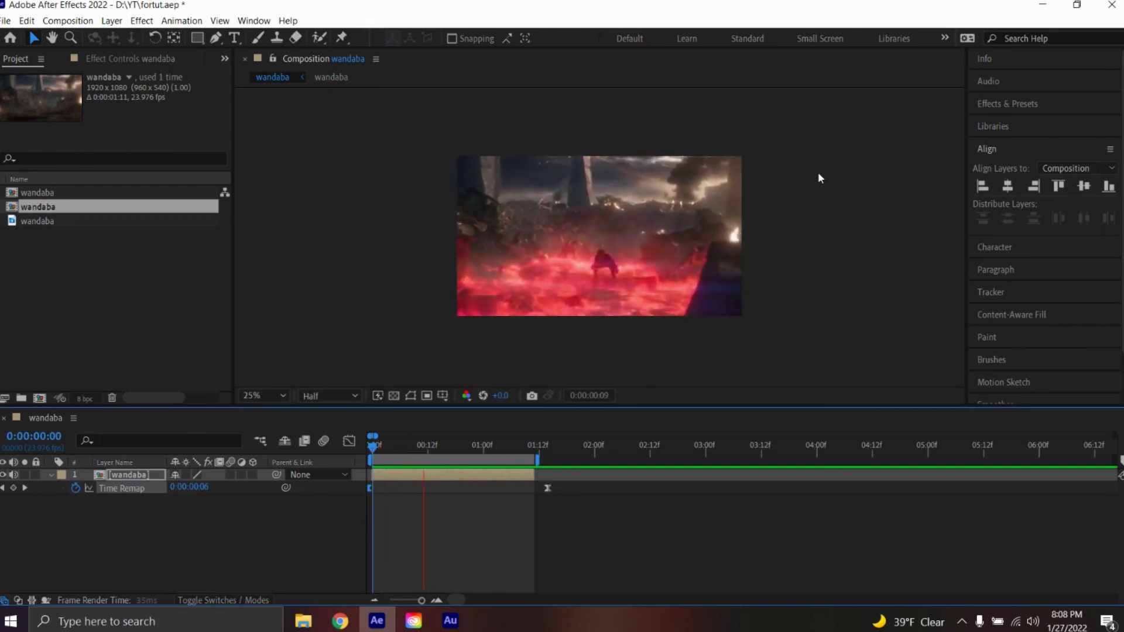
key(space)
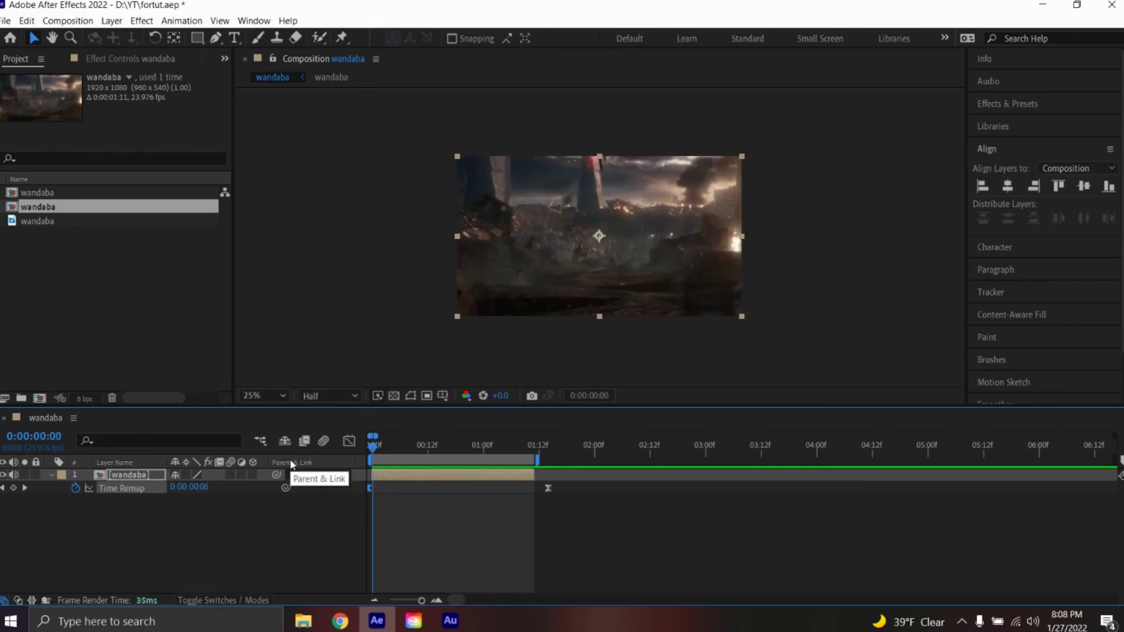